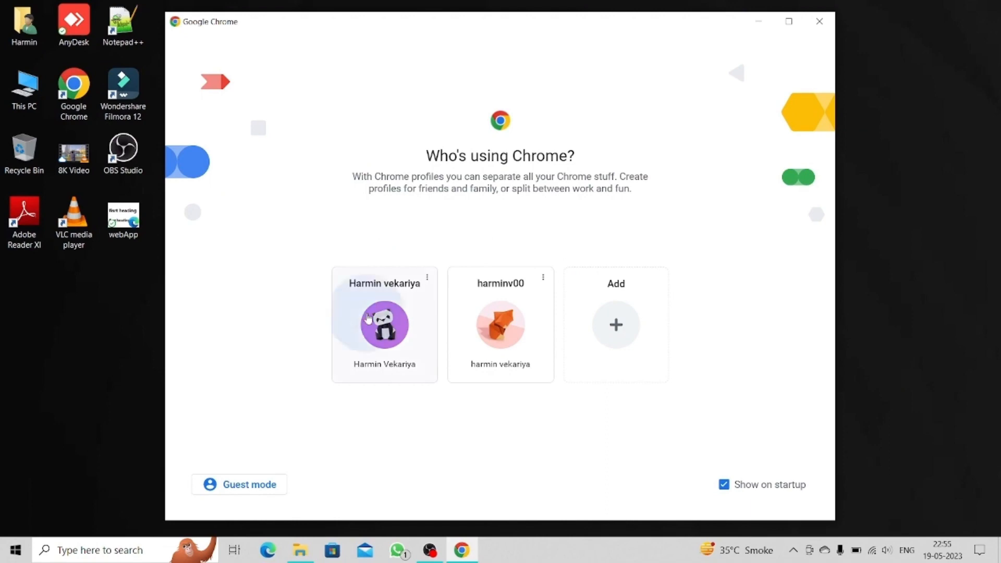
# Open a maximized browser window with the panda-avatar profile and search Google for "visual studio code"
pyautogui.click(370, 318)
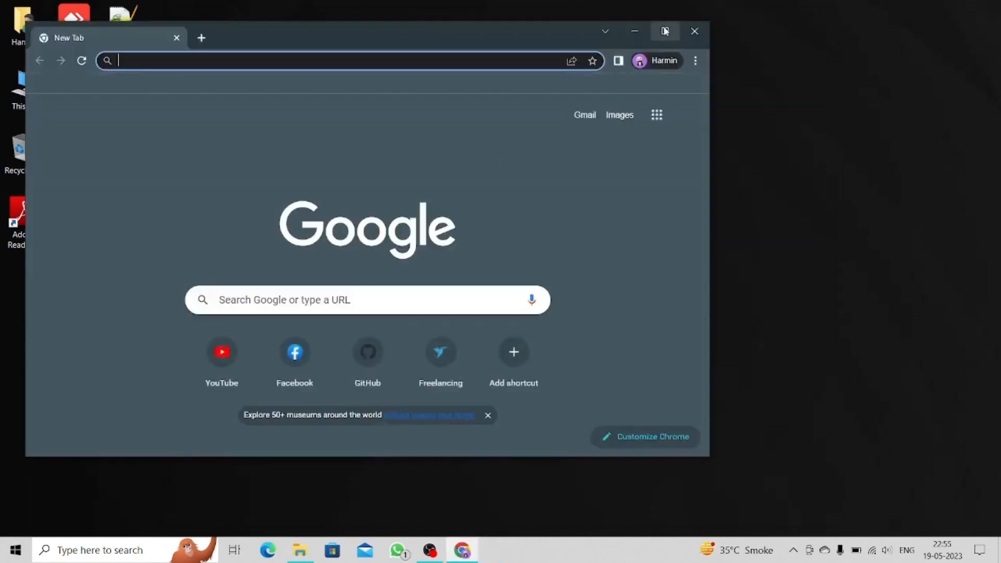
pyautogui.click(665, 31)
pyautogui.click(454, 268)
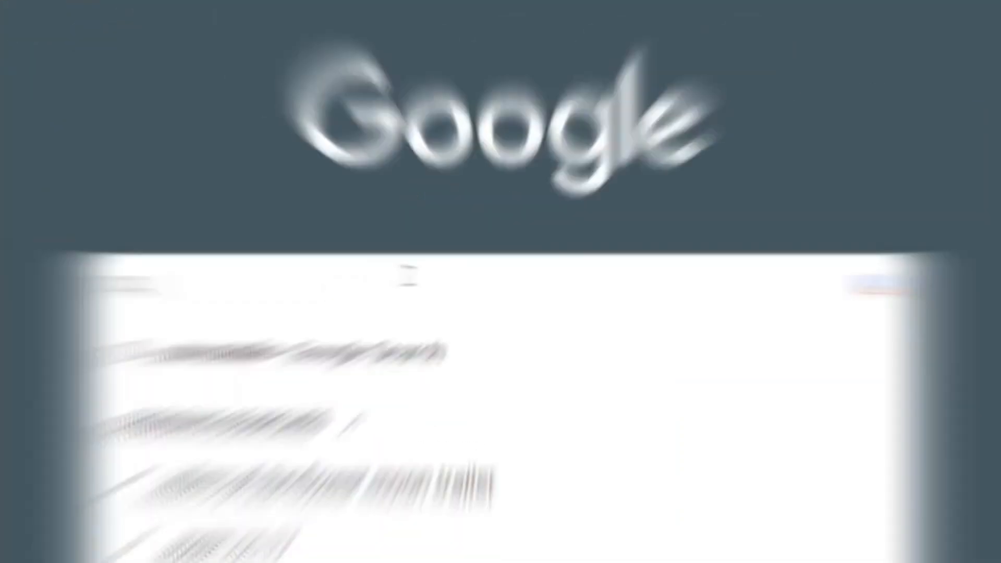
pyautogui.write('visual stu')
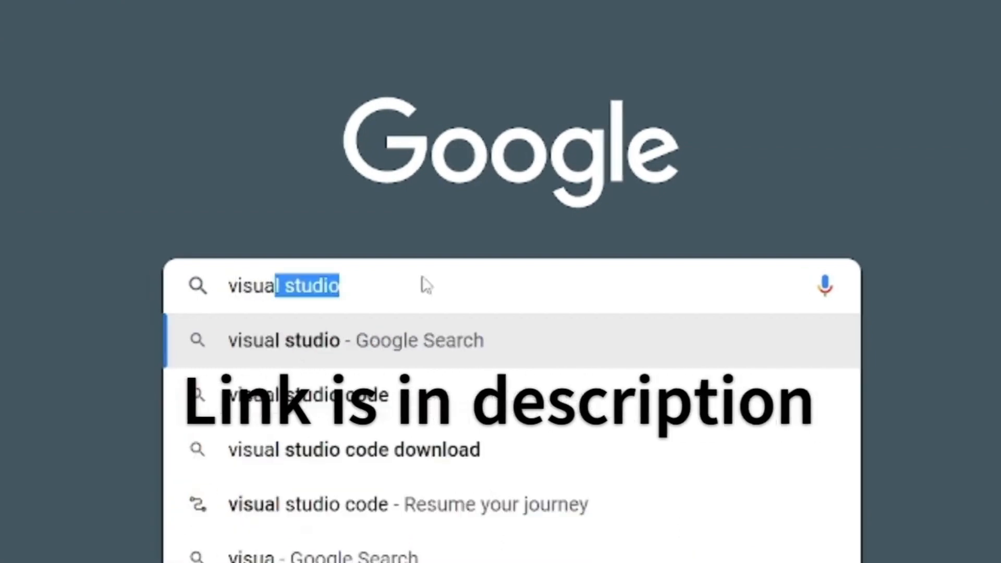
pyautogui.write('dio cod')
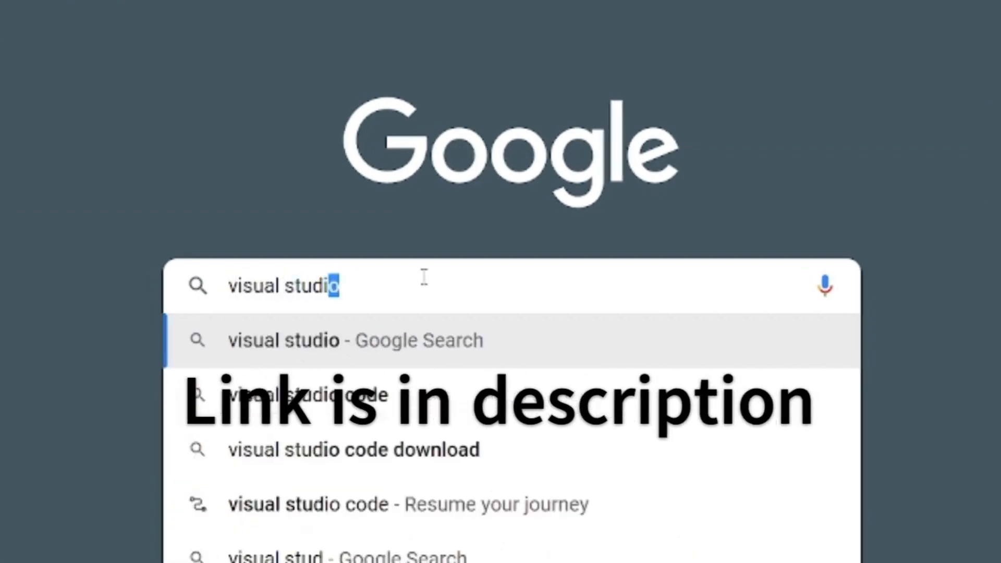
pyautogui.write('e')
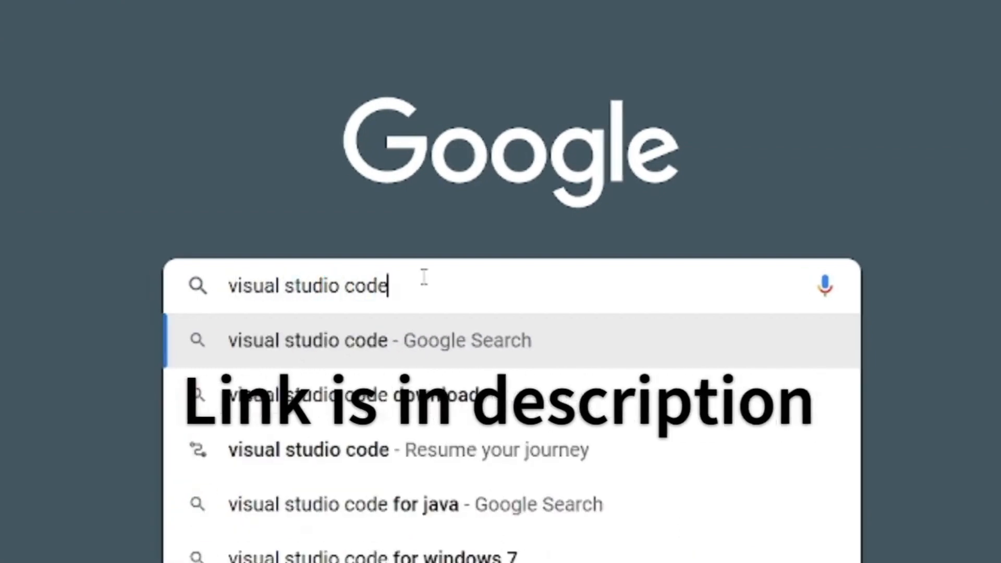
pyautogui.press('Return')
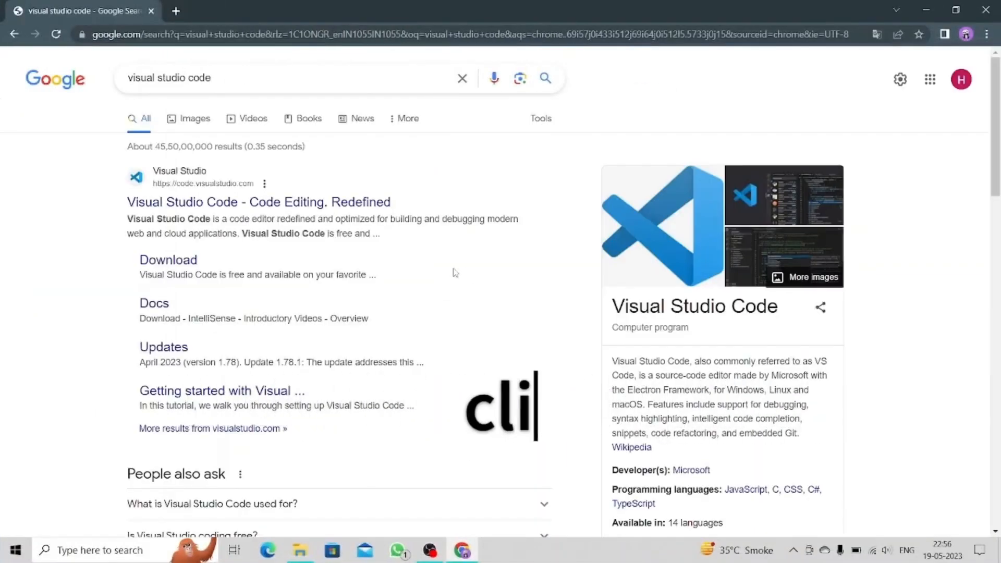
# Open the official code.visualstudio.com site from the results and download the stable build for Windows
pyautogui.click(318, 206)
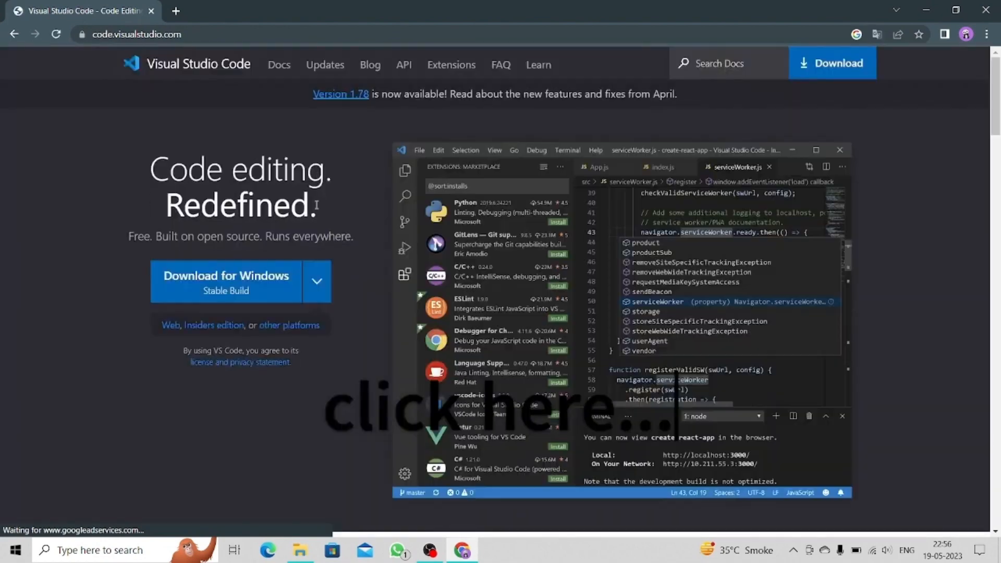
pyautogui.click(226, 281)
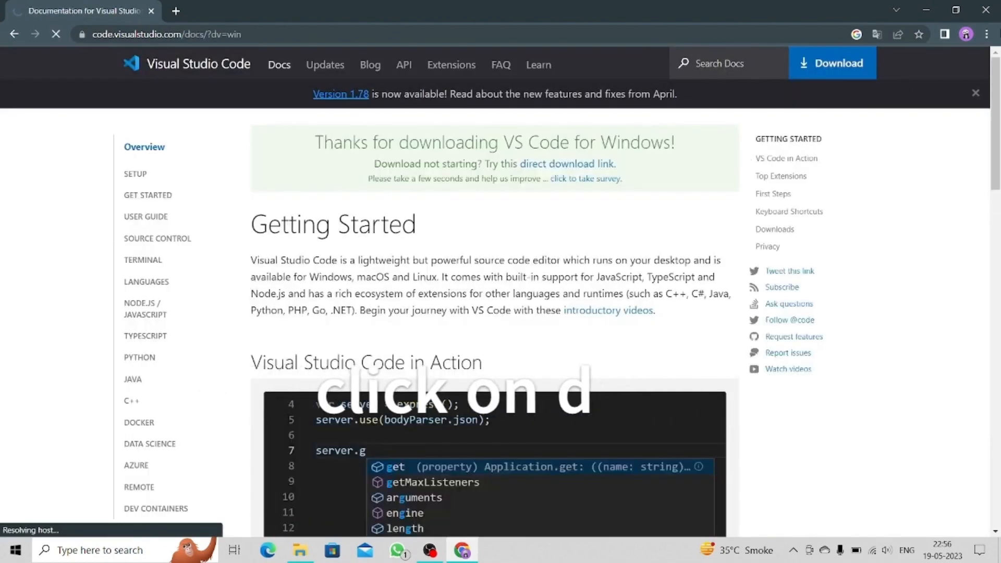
# Find the downloaded VSCodeUserSetup-x64-1.78.2 file in its folder through the browser's downloads list and run it
pyautogui.click(987, 35)
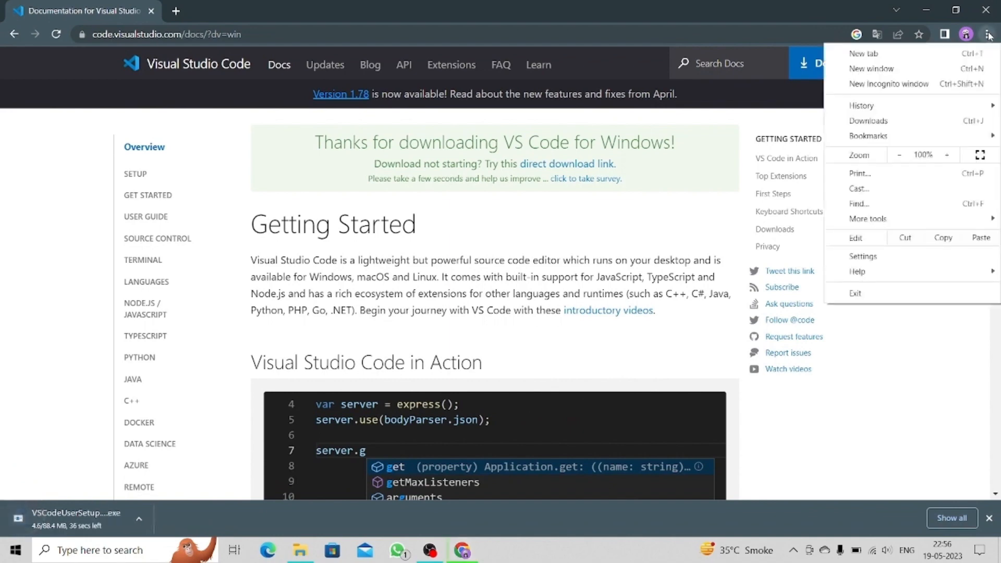
pyautogui.click(895, 122)
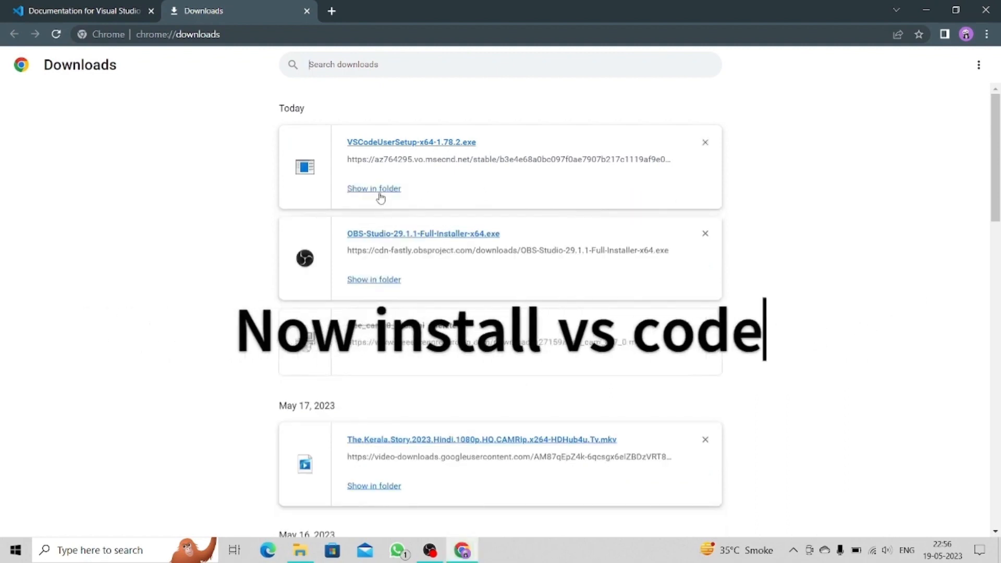
pyautogui.click(379, 189)
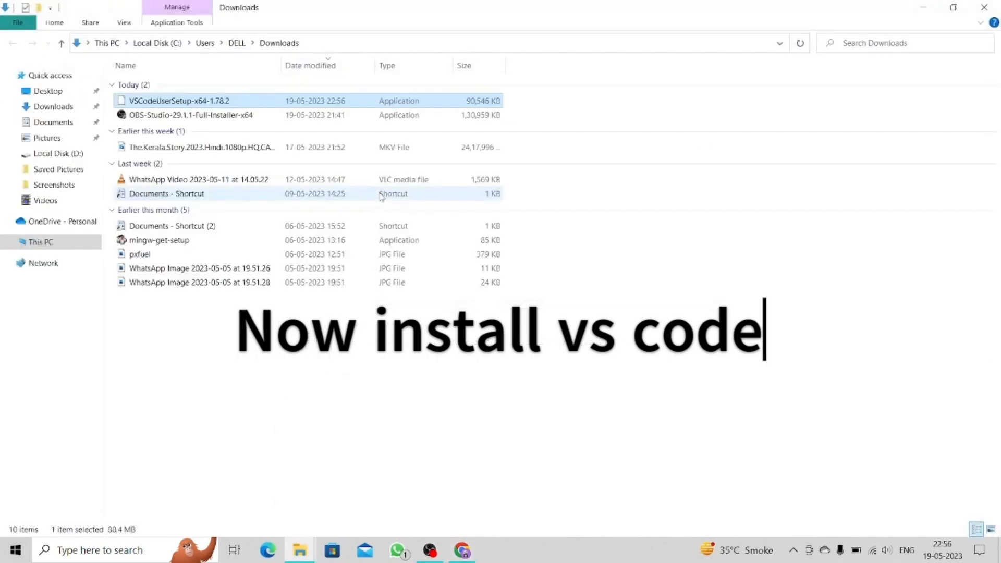
pyautogui.rightClick(306, 107)
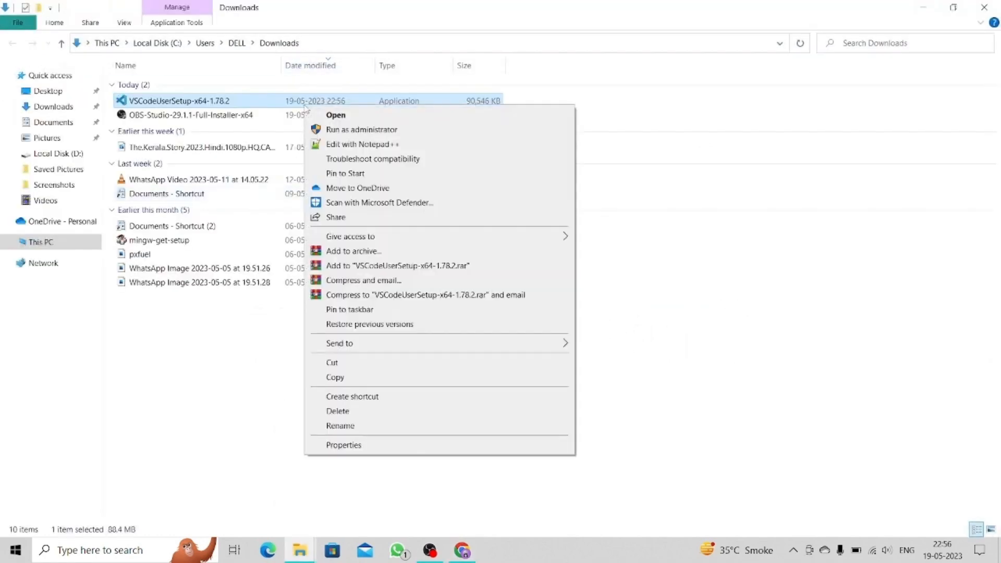
pyautogui.click(371, 115)
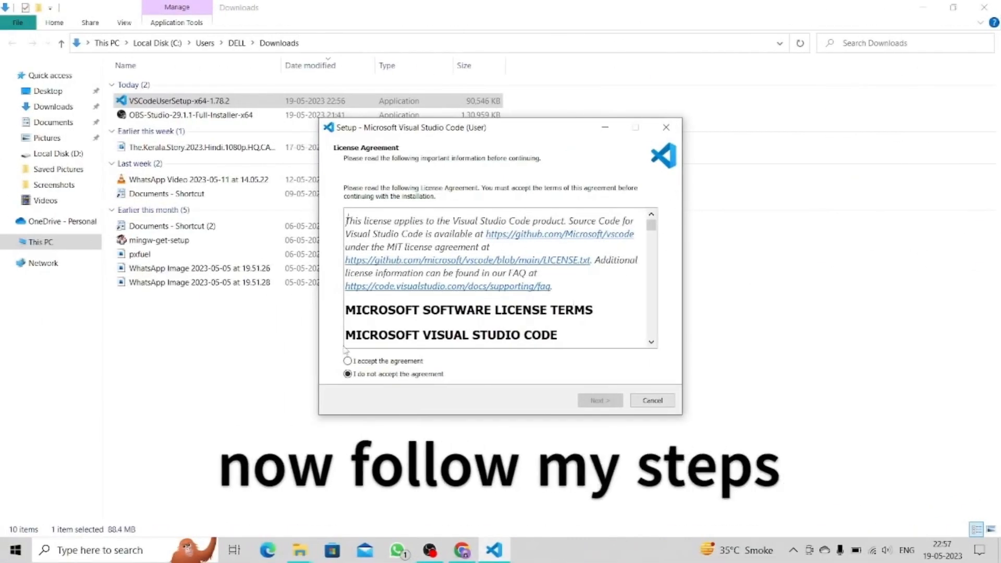
# Accept the license agreement and keep the default installation location and Start Menu folder in the setup
pyautogui.click(348, 361)
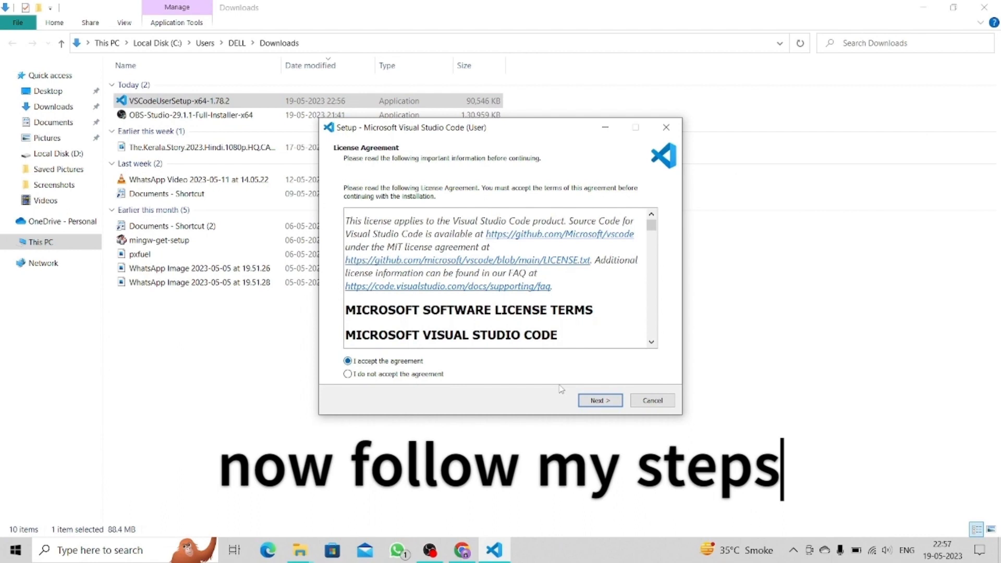
pyautogui.click(595, 401)
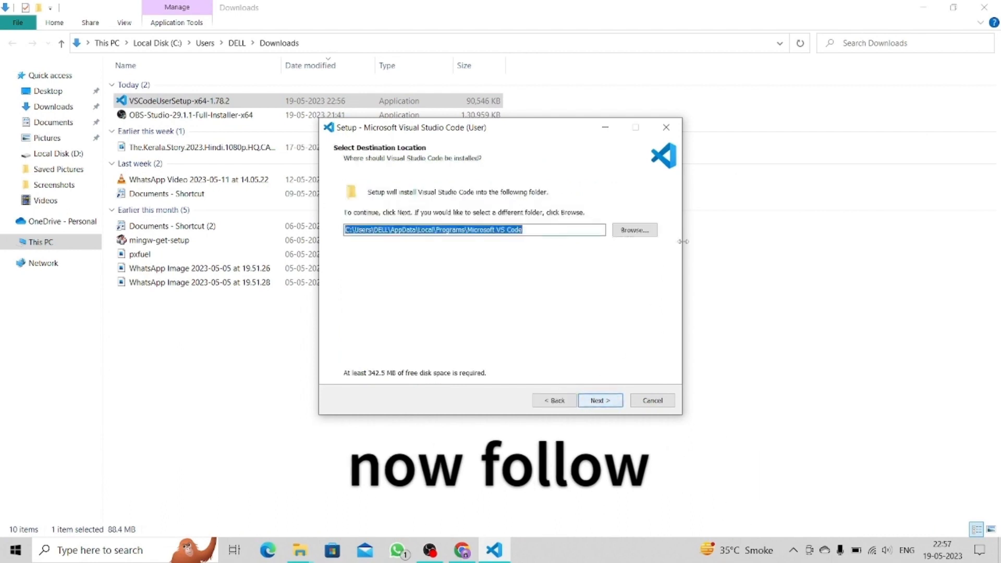
pyautogui.click(599, 400)
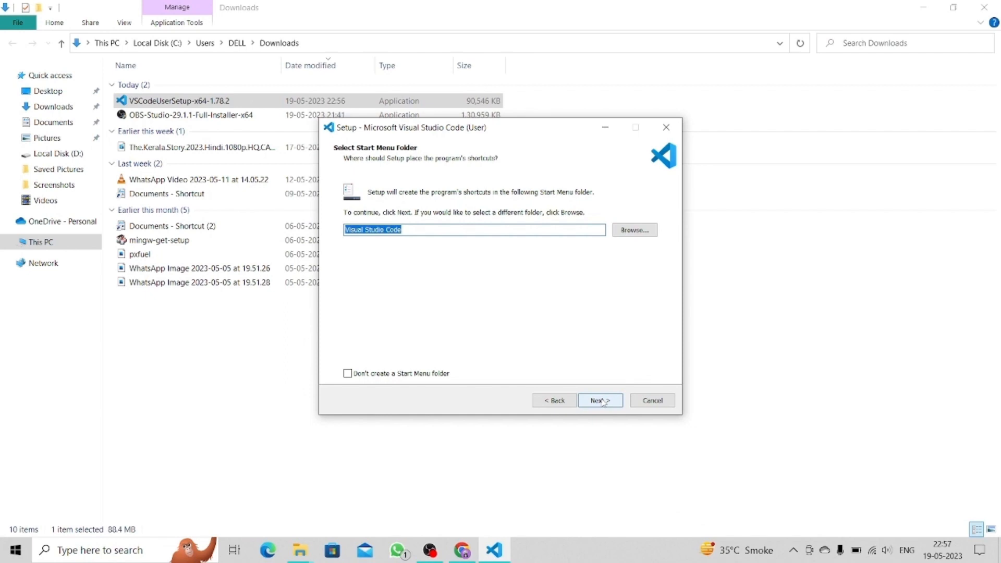
pyautogui.click(600, 400)
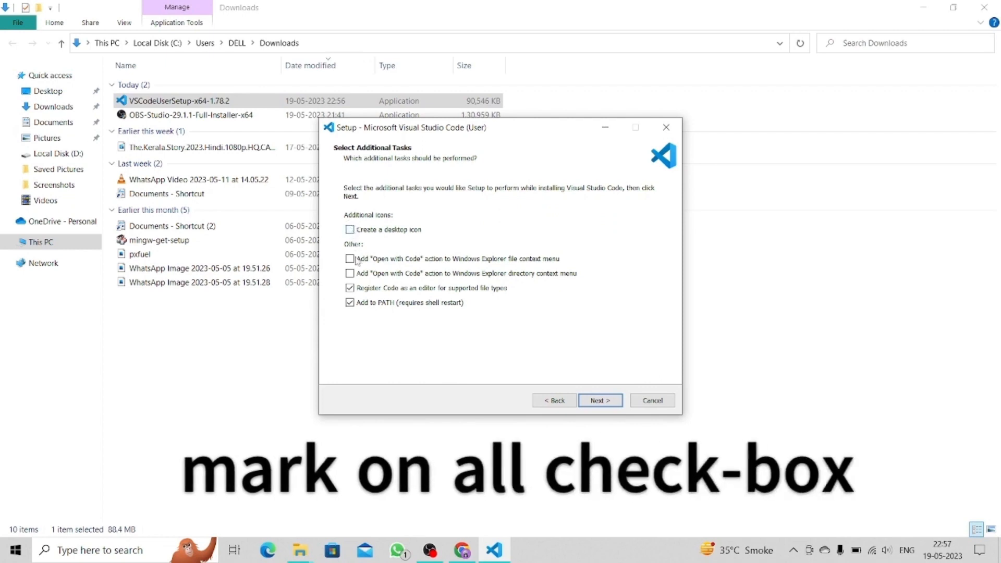
# Enable the desktop icon and both "Open with Code" context menu options, and start the installation
pyautogui.click(349, 229)
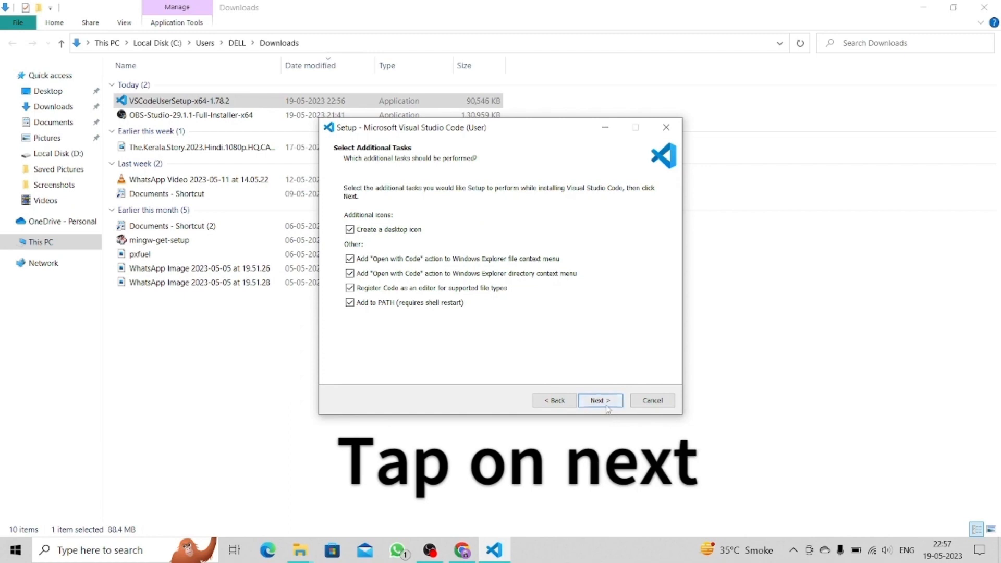
pyautogui.click(599, 400)
pyautogui.click(607, 406)
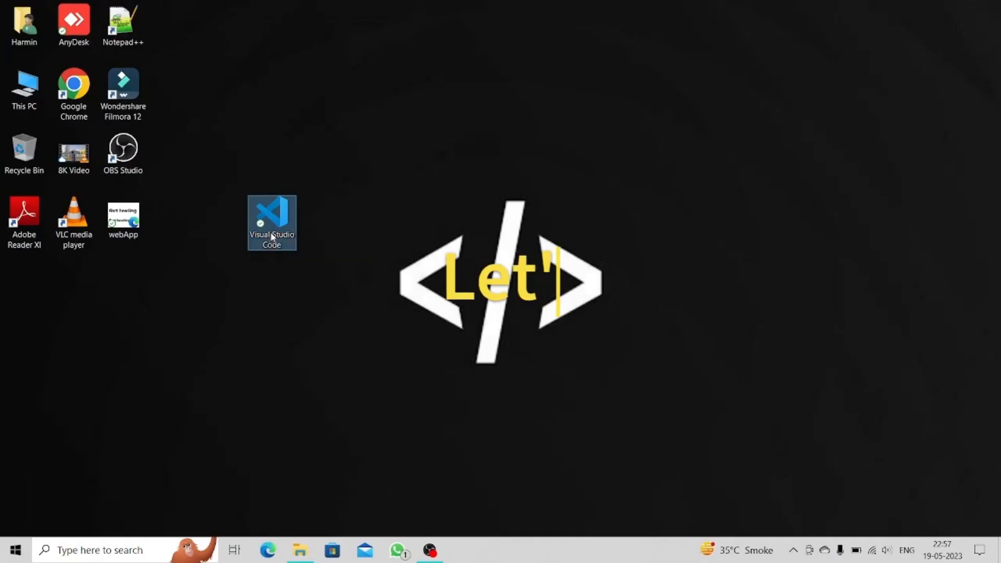
# Launch Visual Studio Code from its desktop shortcut and maximize the window
pyautogui.doubleClick(271, 232)
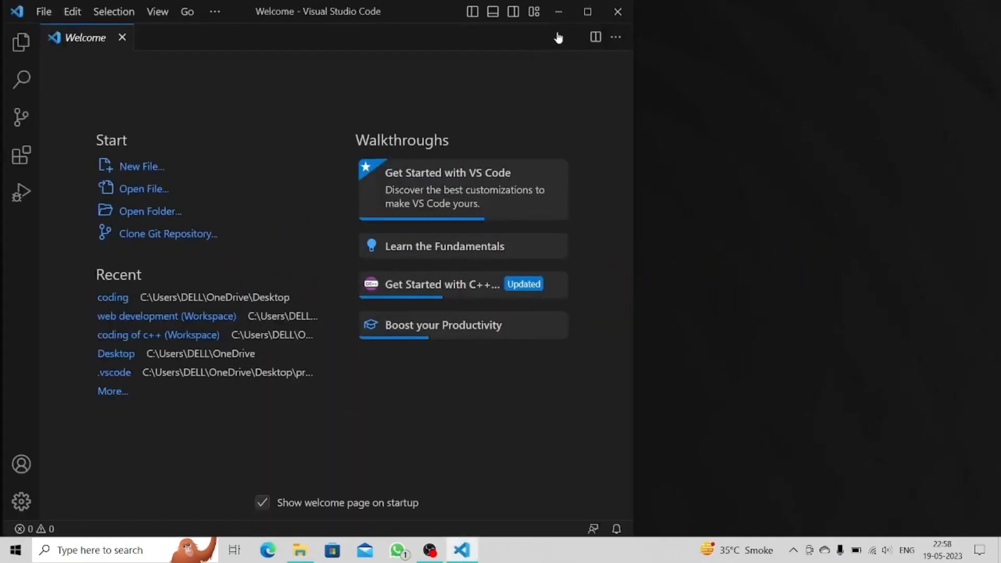
pyautogui.click(587, 12)
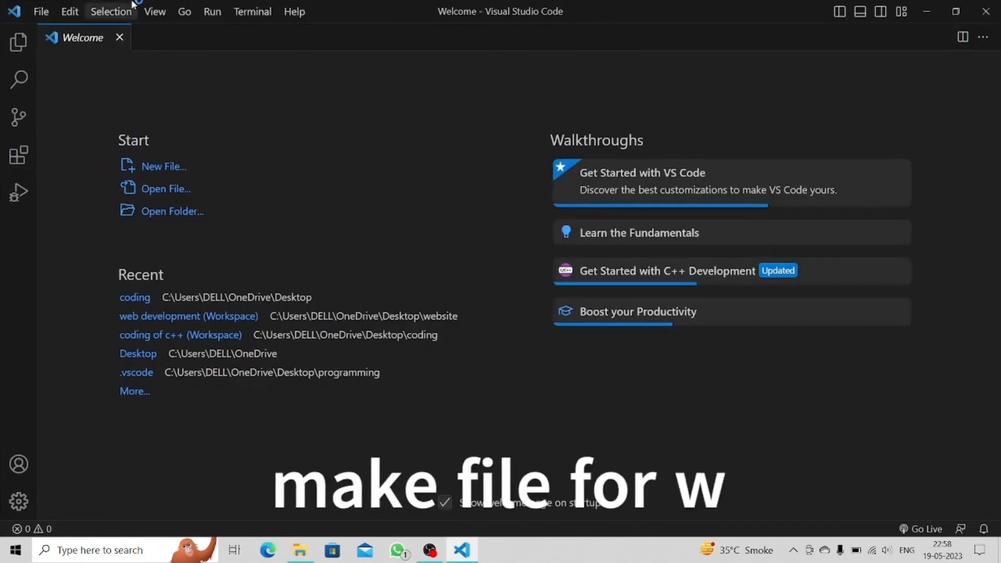
# Create a new folder named "coding" on the Desktop and add it to the workspace
pyautogui.click(46, 11)
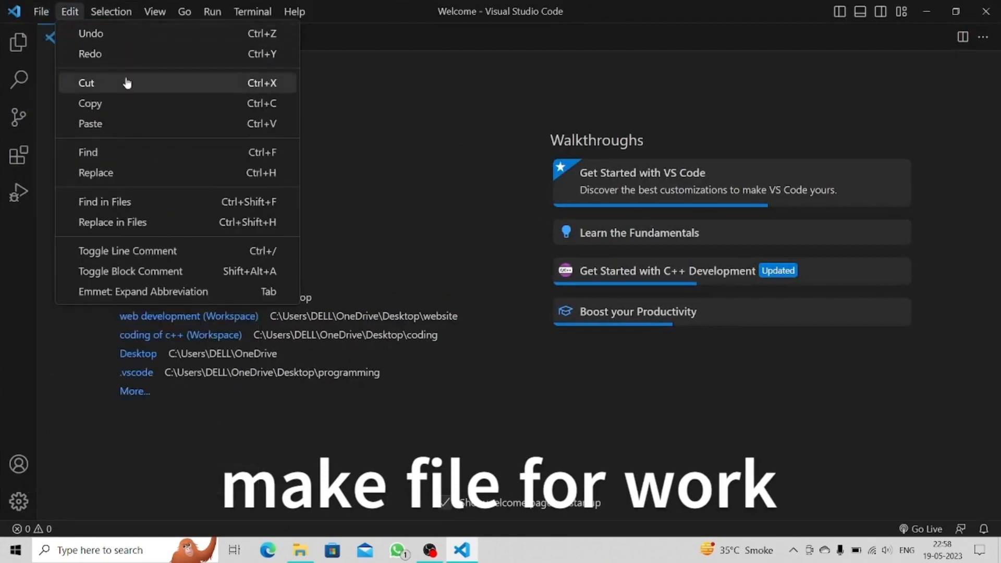
pyautogui.click(37, 16)
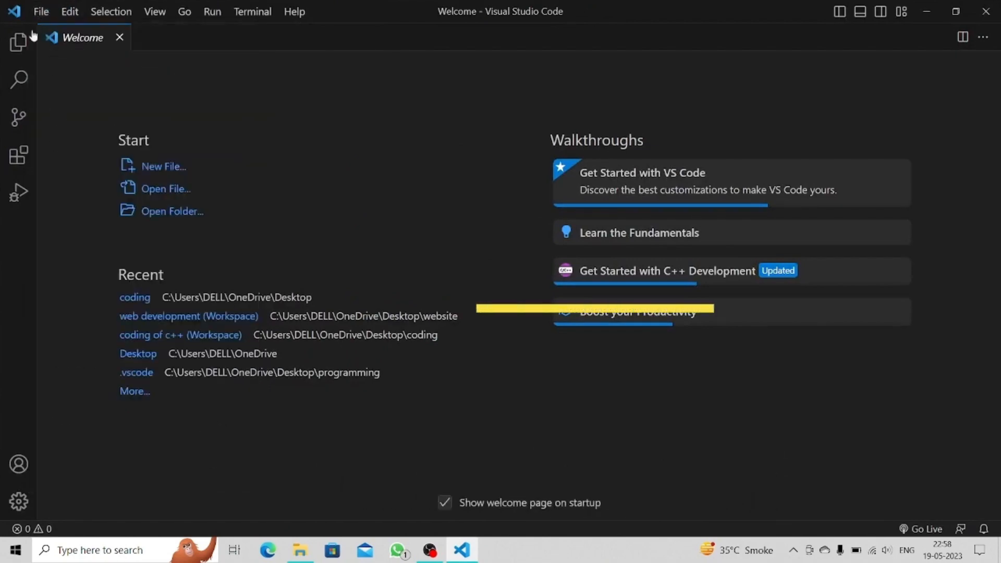
pyautogui.click(38, 11)
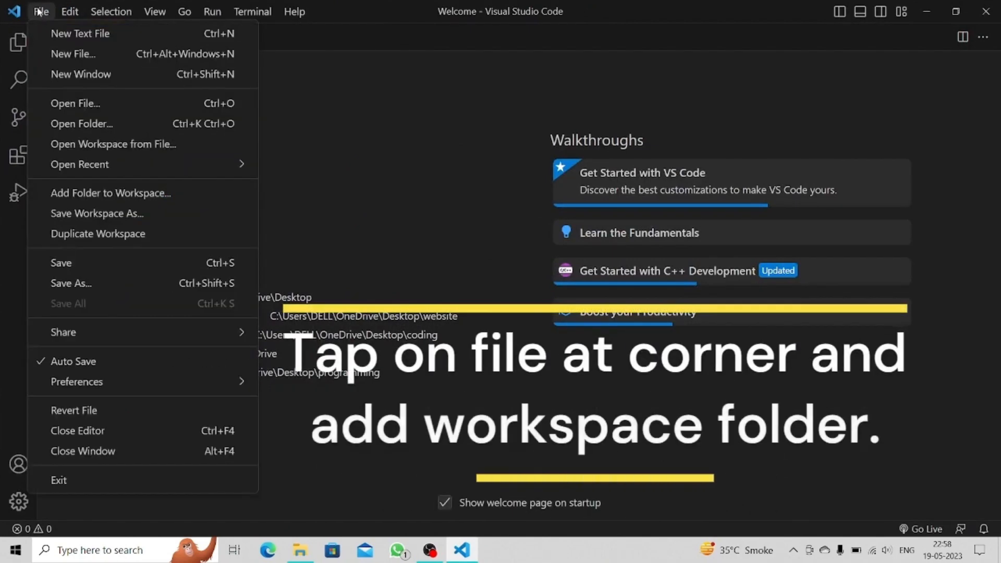
pyautogui.click(130, 198)
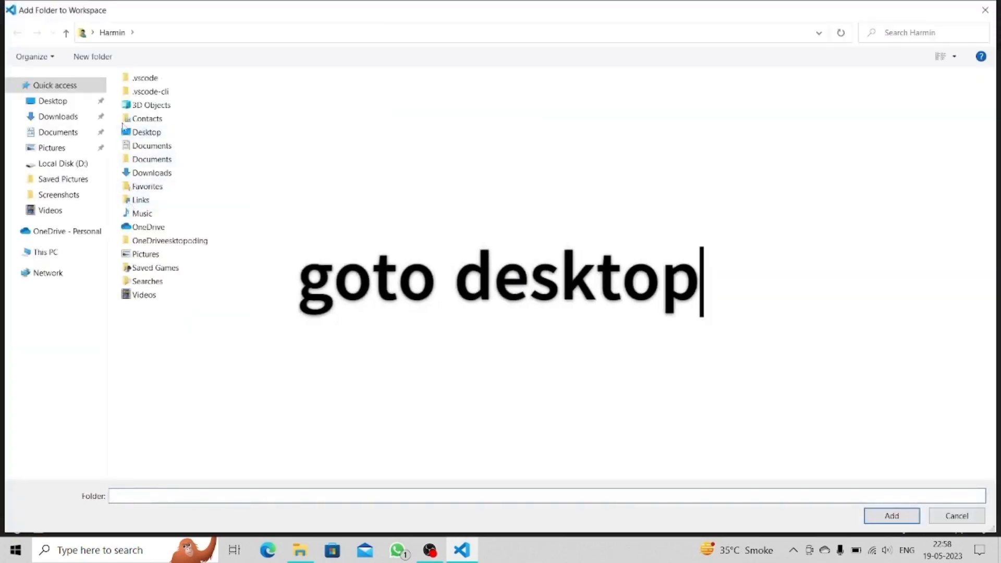
pyautogui.click(89, 104)
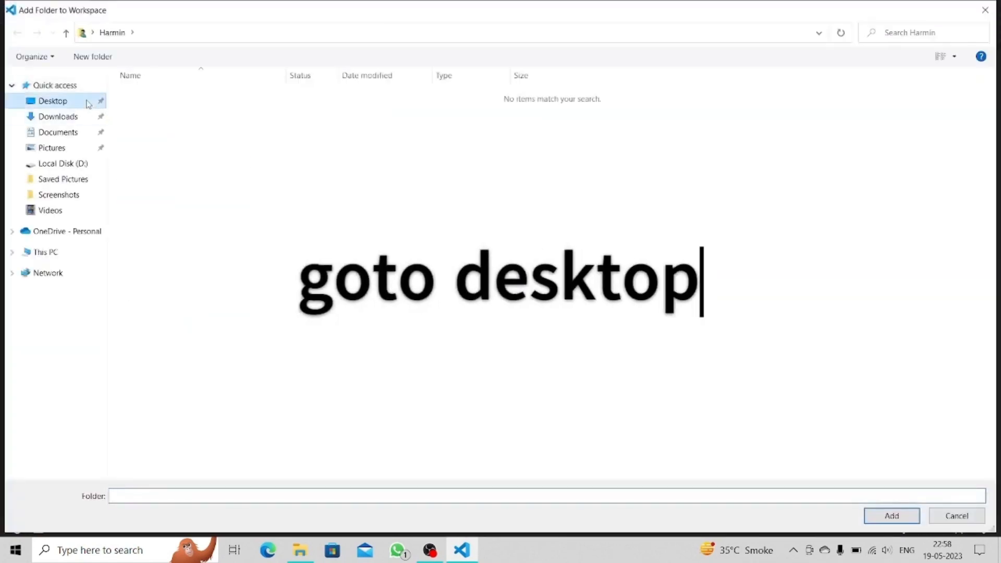
pyautogui.rightClick(224, 147)
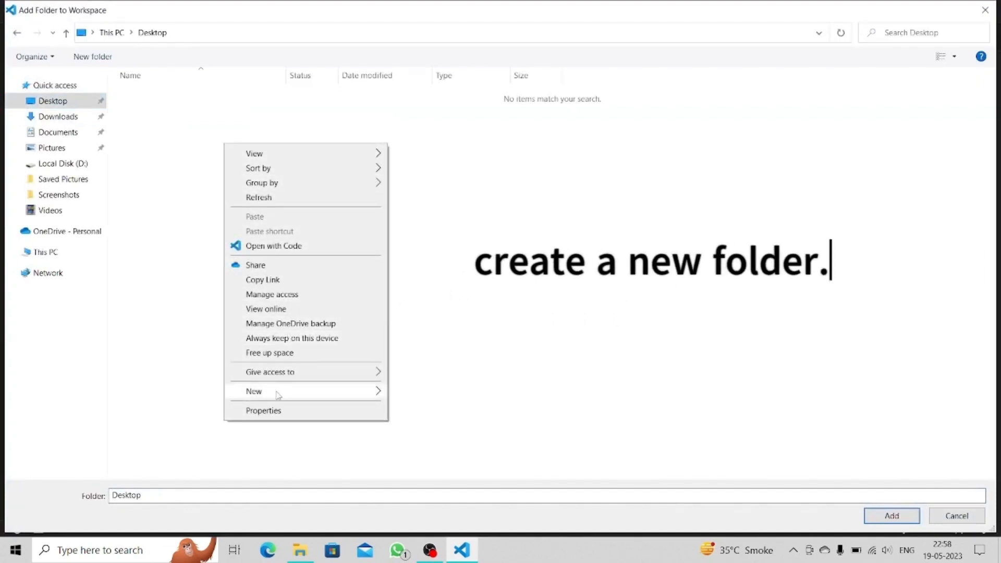
pyautogui.moveTo(279, 395)
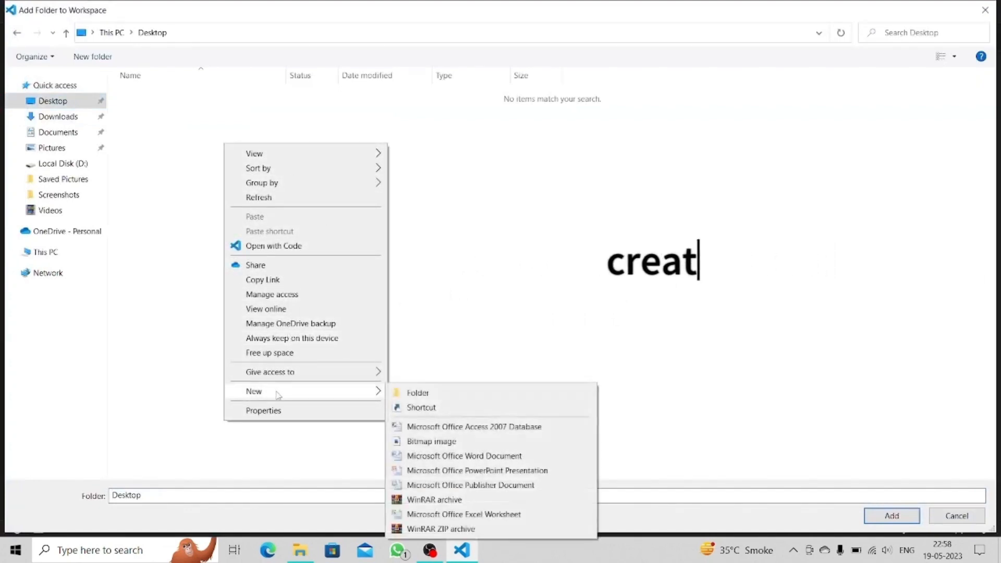
pyautogui.click(417, 396)
pyautogui.press('BackSpace')
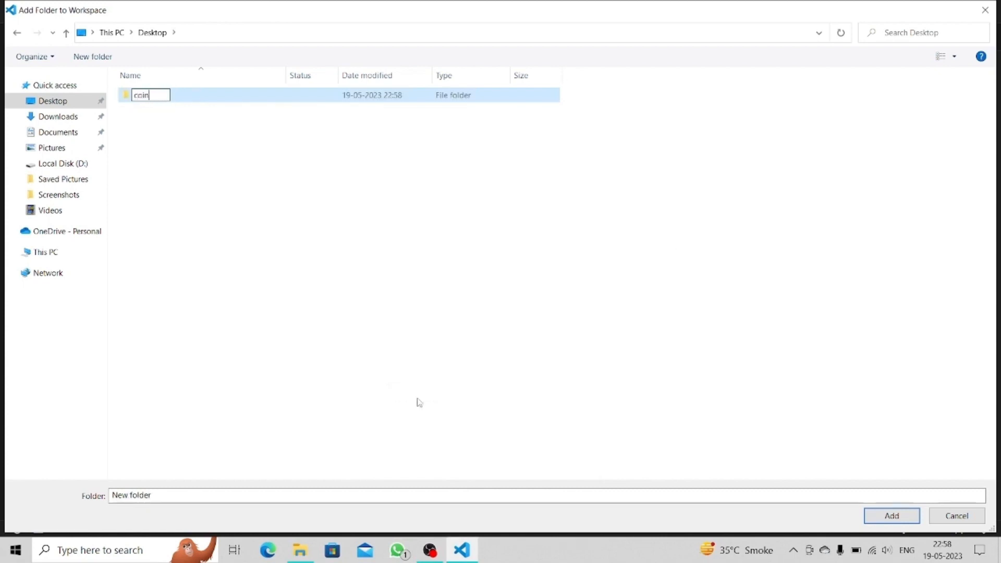
pyautogui.write('coding')
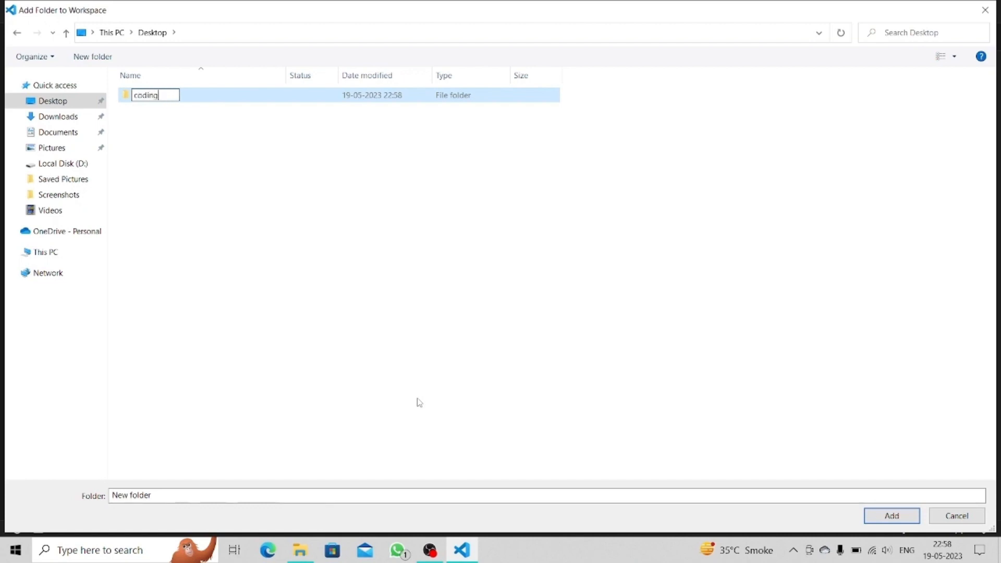
pyautogui.press('Return')
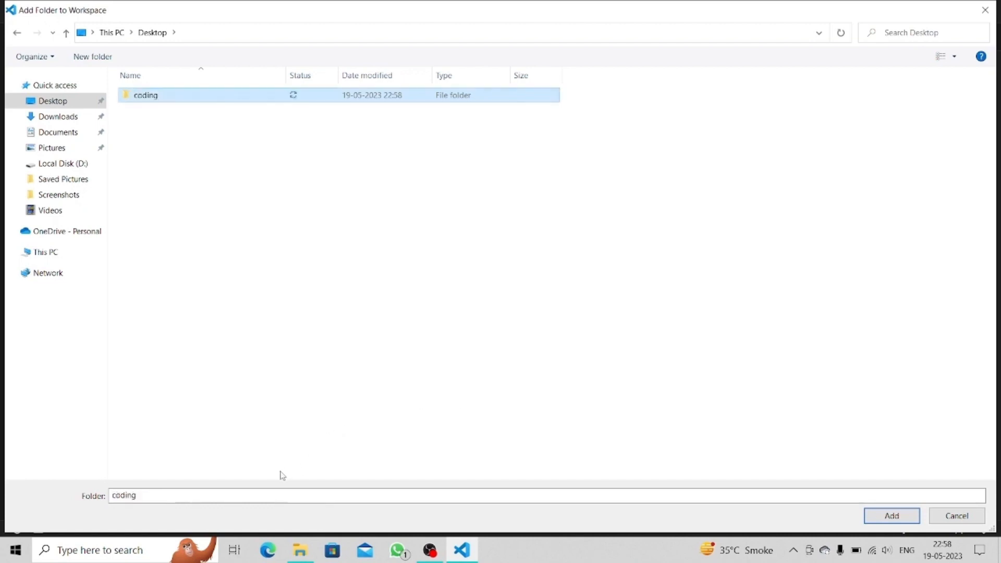
pyautogui.click(900, 515)
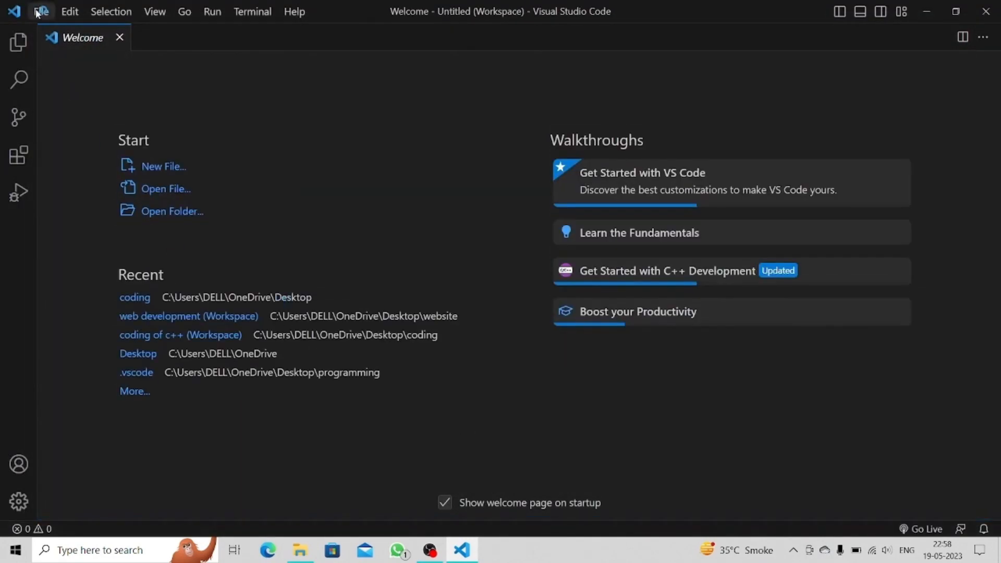
# Start a new file in the coding folder and enter firstprogram.cpp as its name
pyautogui.click(13, 51)
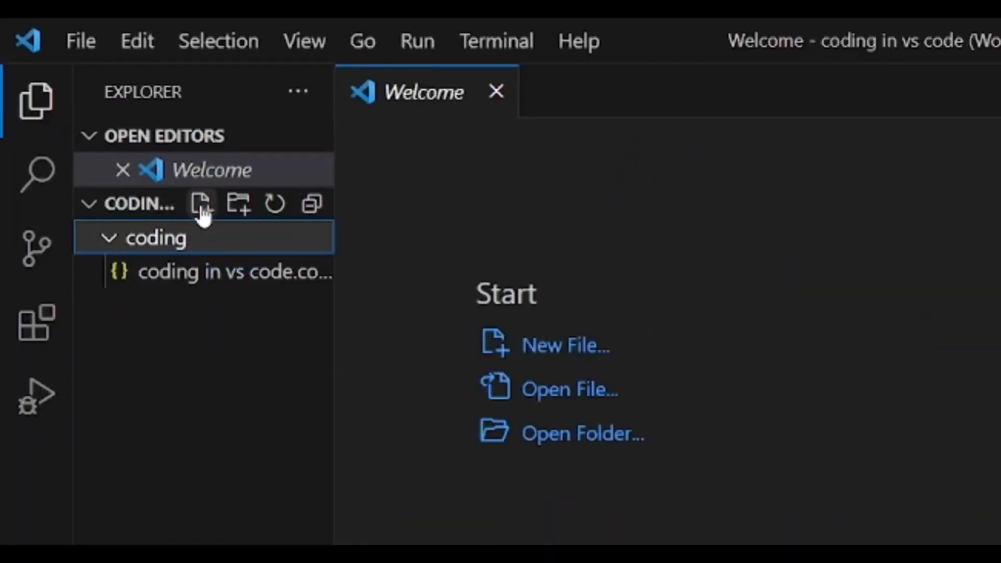
pyautogui.click(199, 207)
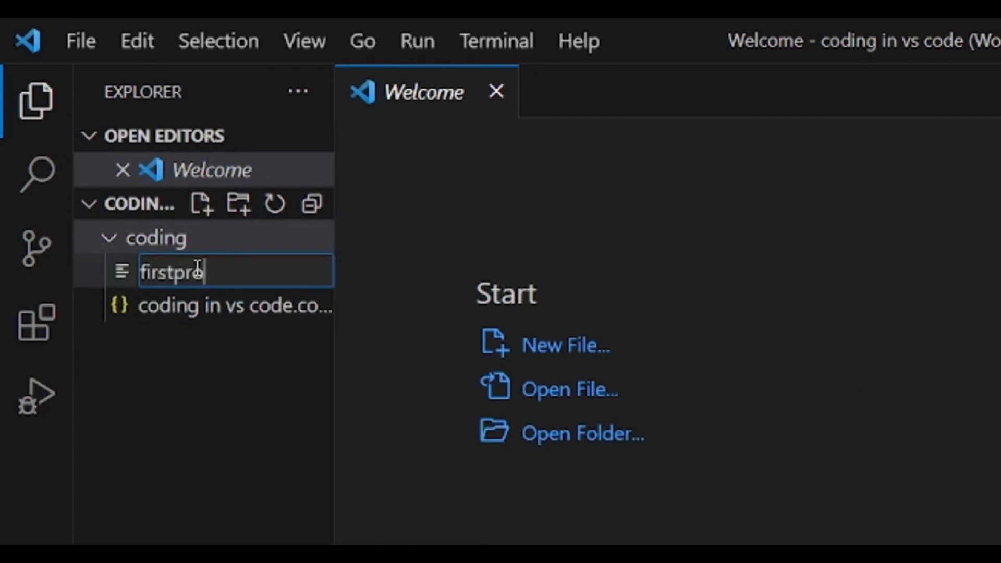
pyautogui.write('firstprog')
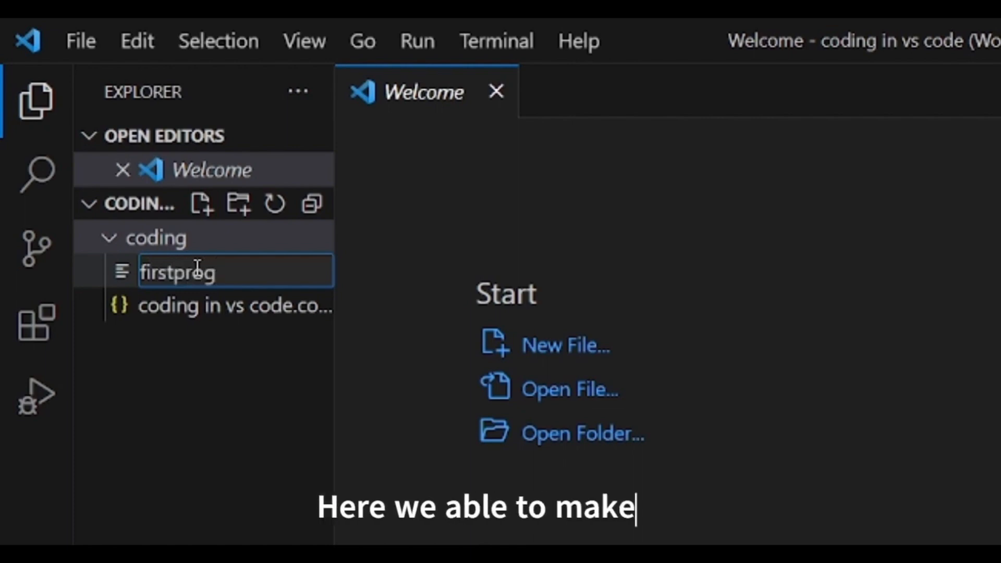
pyautogui.write('ram.cpp')
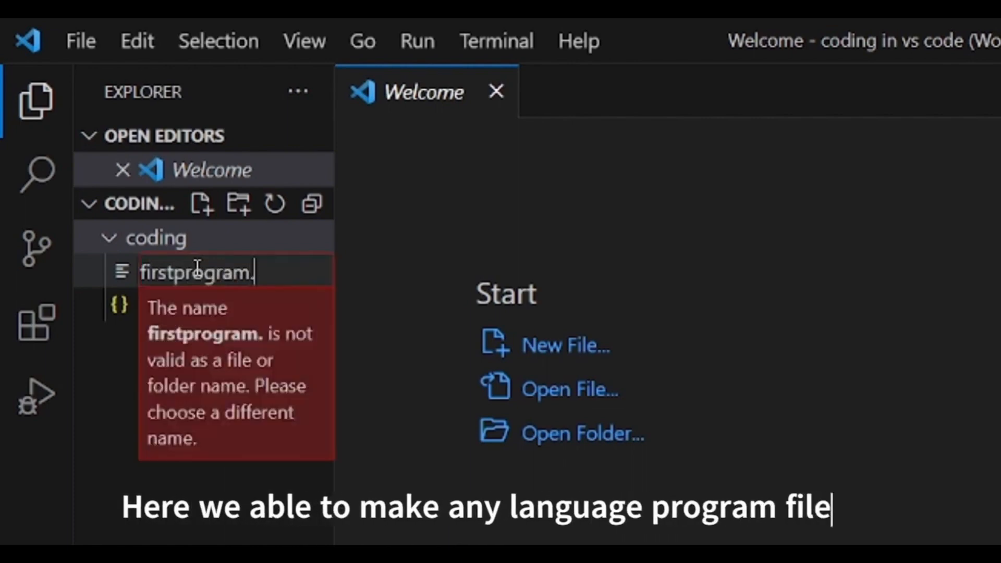
# Try the py and html extensions for the new file's name, and clear each of them again
pyautogui.press('BackSpace')
pyautogui.press('BackSpace')
pyautogui.press('BackSpace')
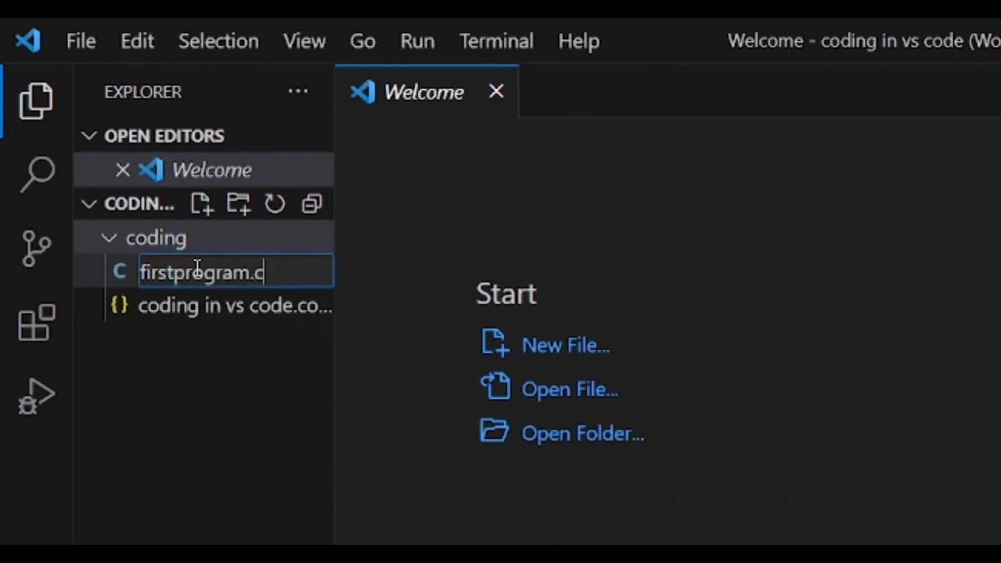
pyautogui.write('py')
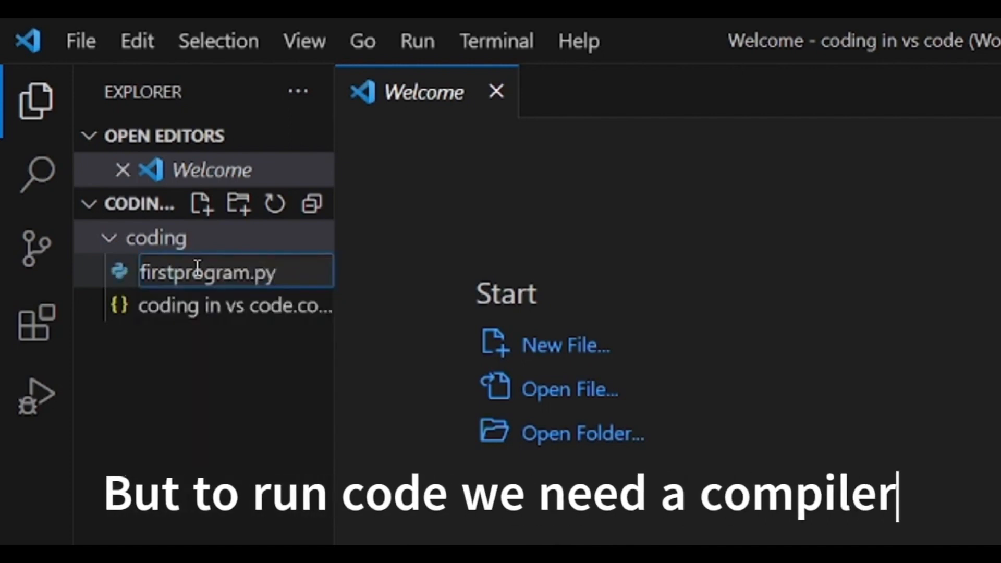
pyautogui.press('BackSpace')
pyautogui.press('BackSpace')
pyautogui.write('j')
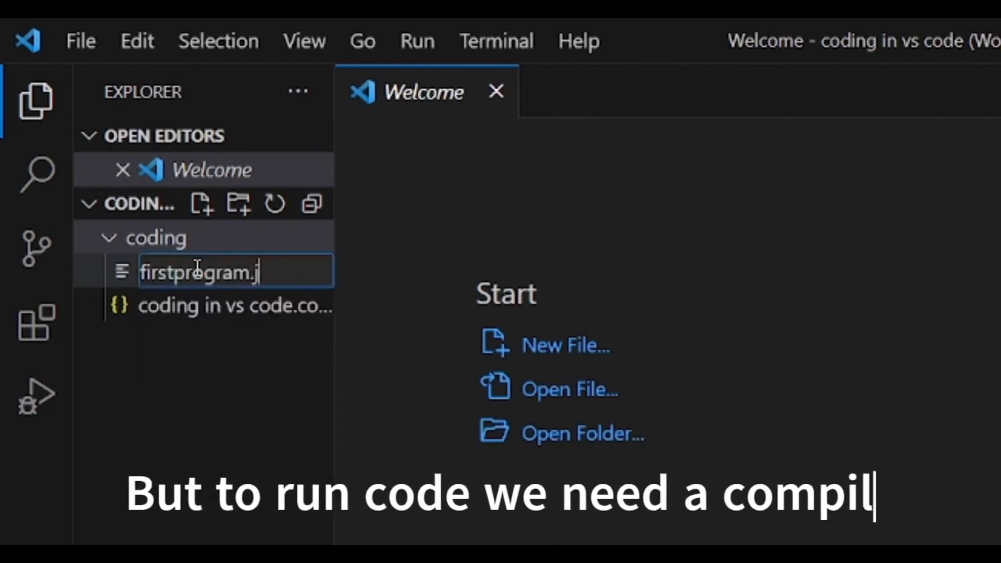
pyautogui.press('BackSpace')
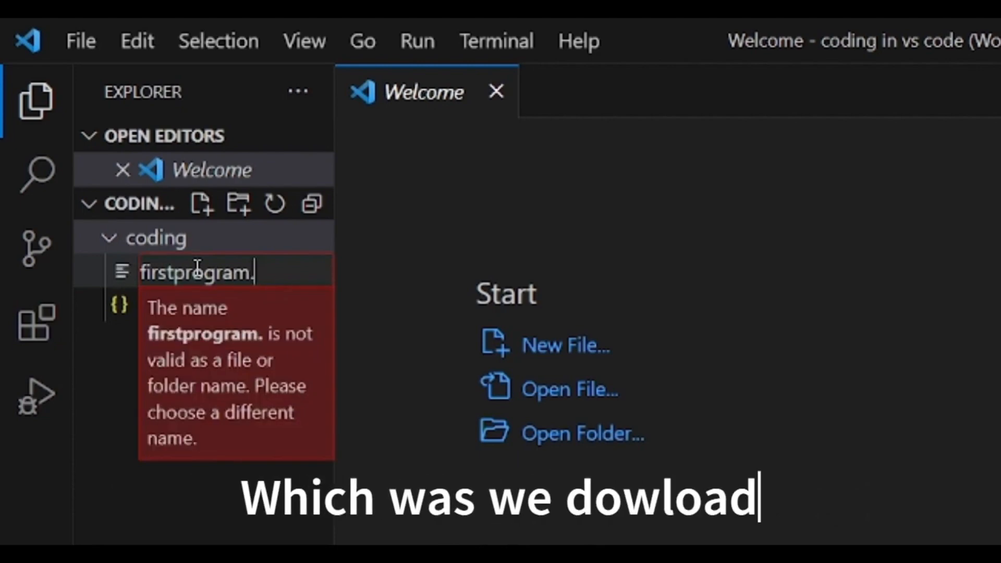
pyautogui.write('htm')
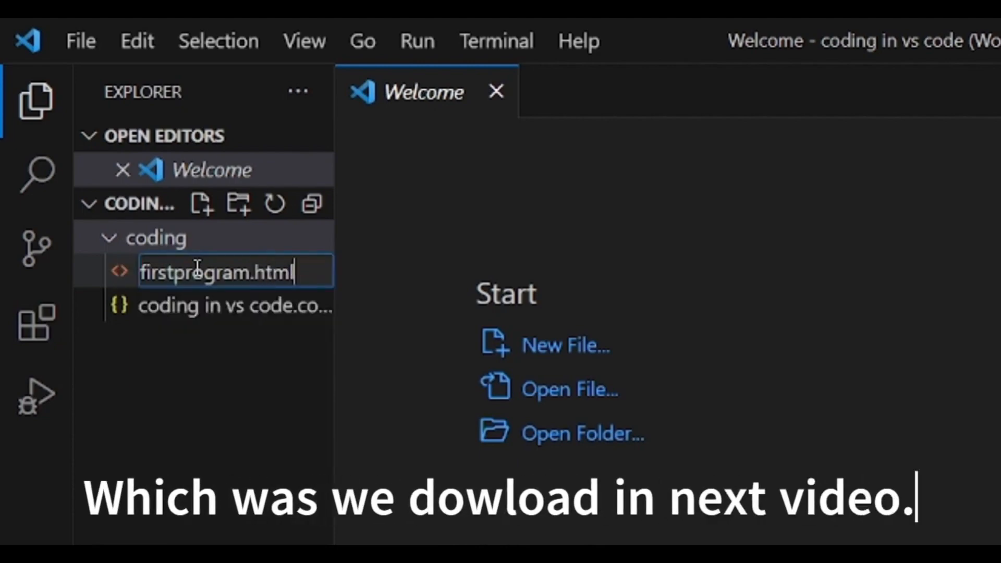
pyautogui.write('l')
pyautogui.press('BackSpace')
pyautogui.press('BackSpace')
pyautogui.press('BackSpace')
pyautogui.press('BackSpace')
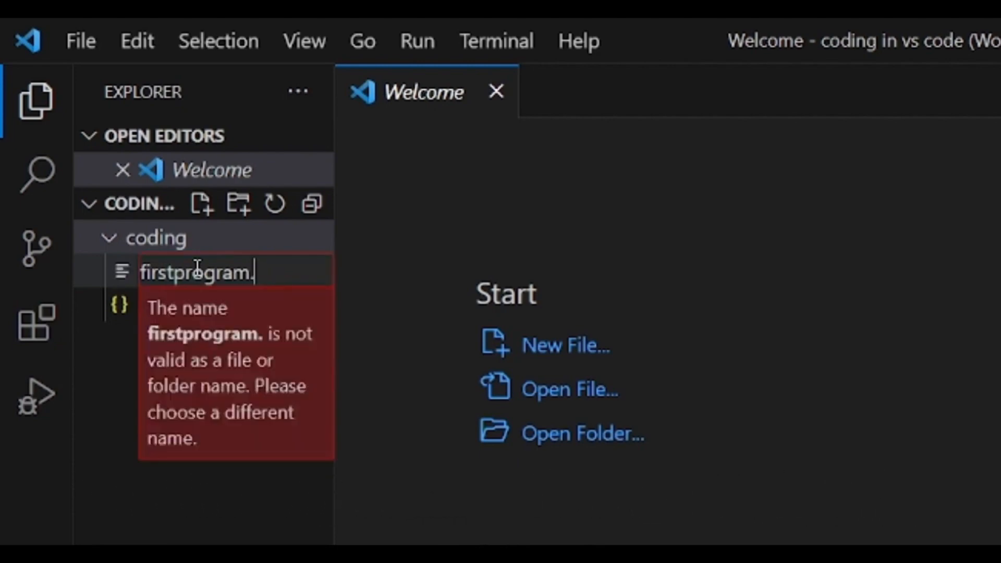
pyautogui.write('.')
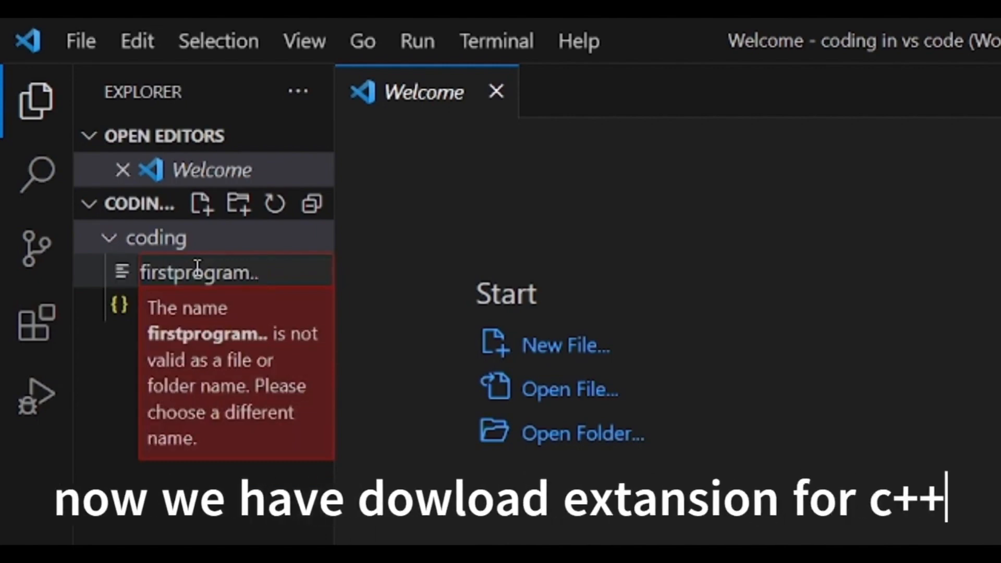
pyautogui.press('BackSpace')
# Give the new file the cpp extension and create it as firstprogram.cpp
pyautogui.write('cpp')
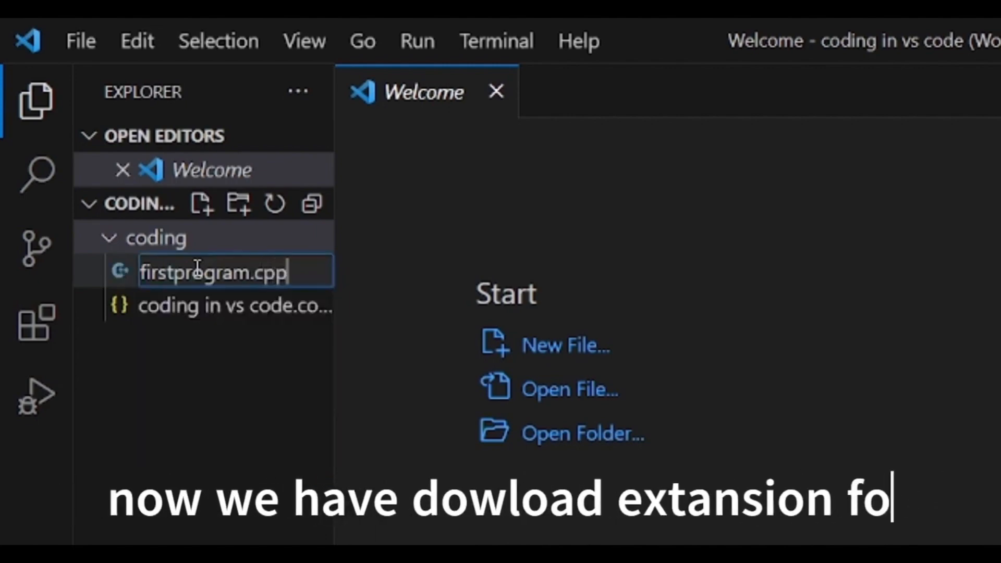
pyautogui.press('Return')
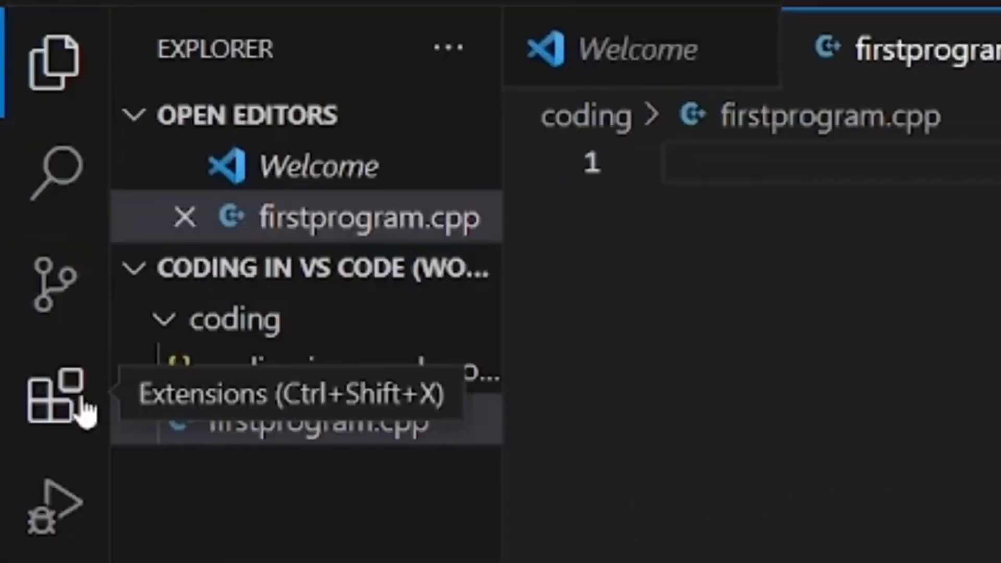
# Search the extensions for "c" and open the details of Microsoft's C/C++ extension
pyautogui.click(55, 398)
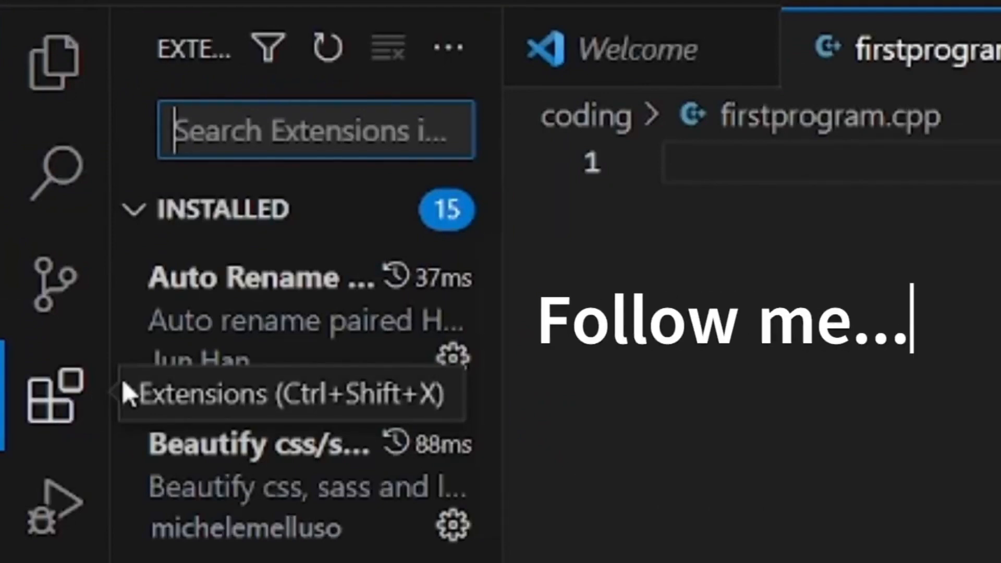
pyautogui.click(52, 450)
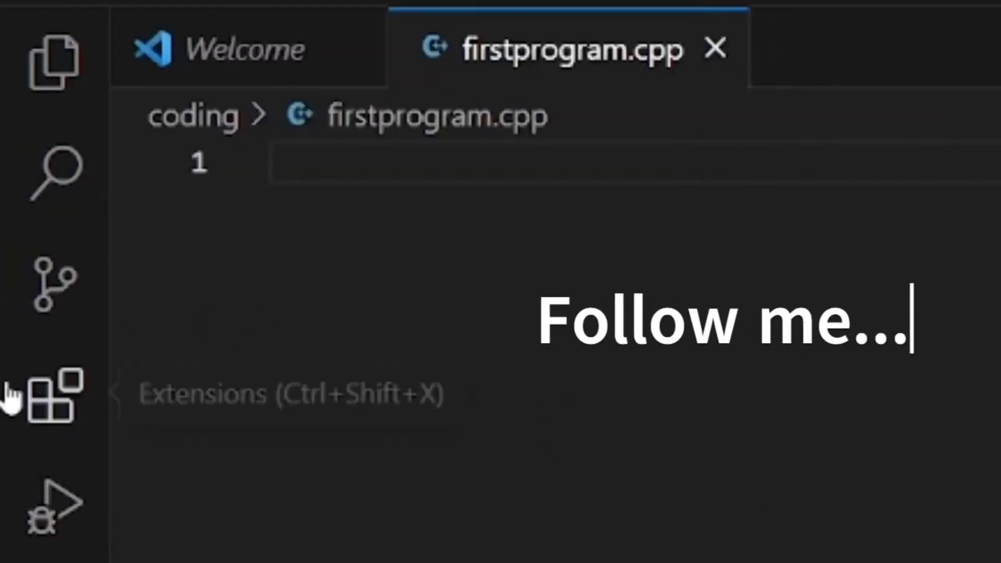
pyautogui.click(56, 416)
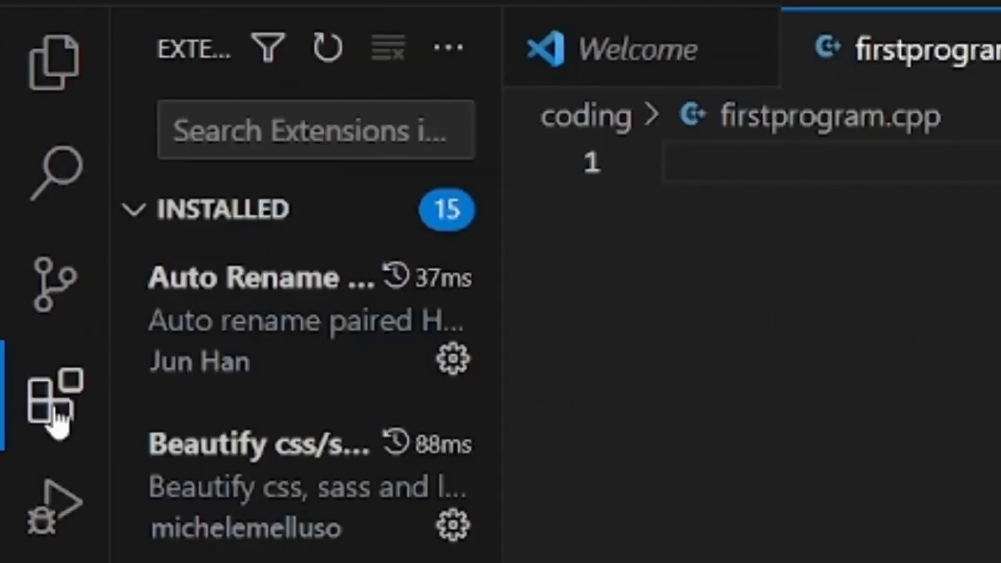
pyautogui.click(302, 130)
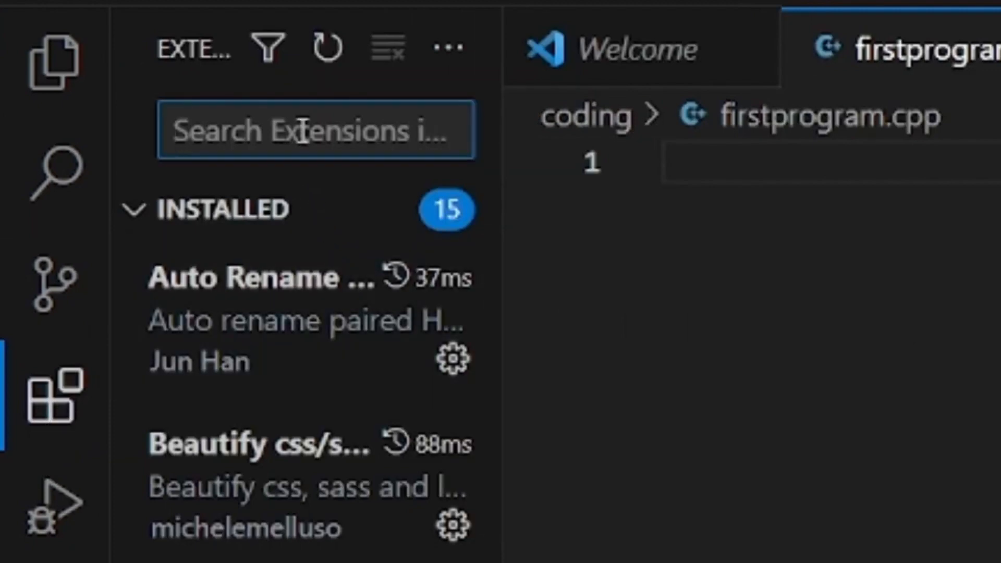
pyautogui.write('c')
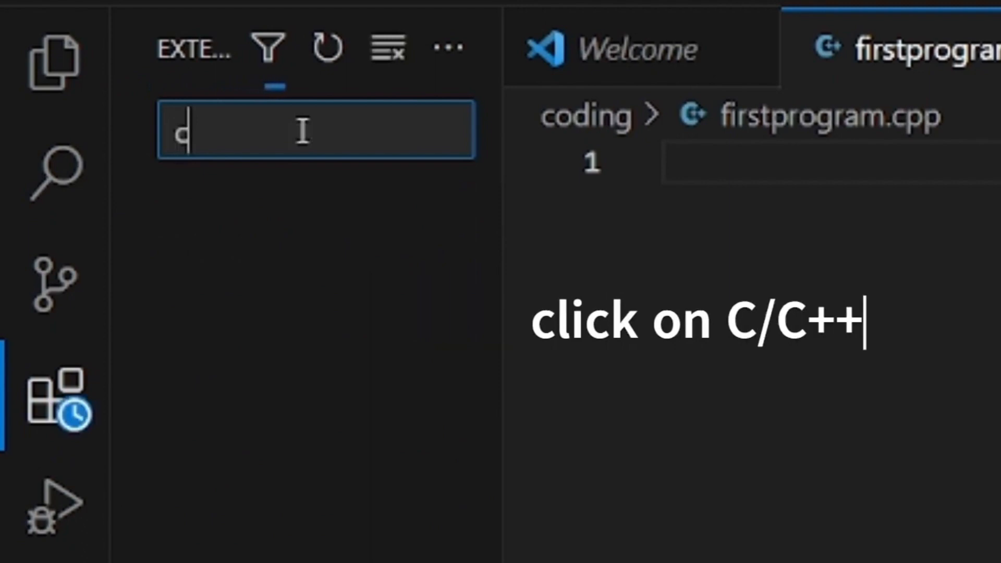
pyautogui.click(208, 240)
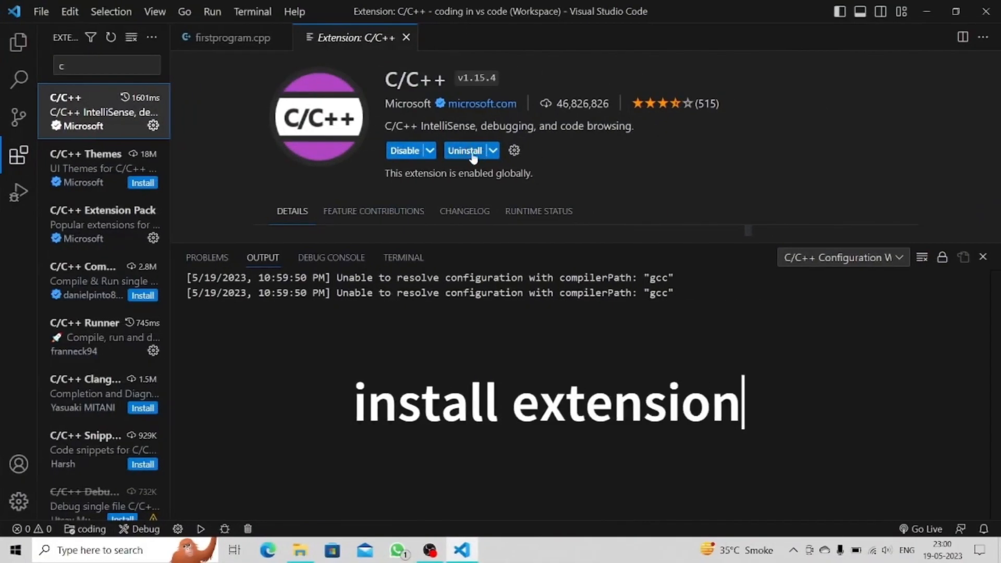
# Search the extensions for "run cod" and install the Code Runner extension
pyautogui.click(89, 67)
pyautogui.press('BackSpace')
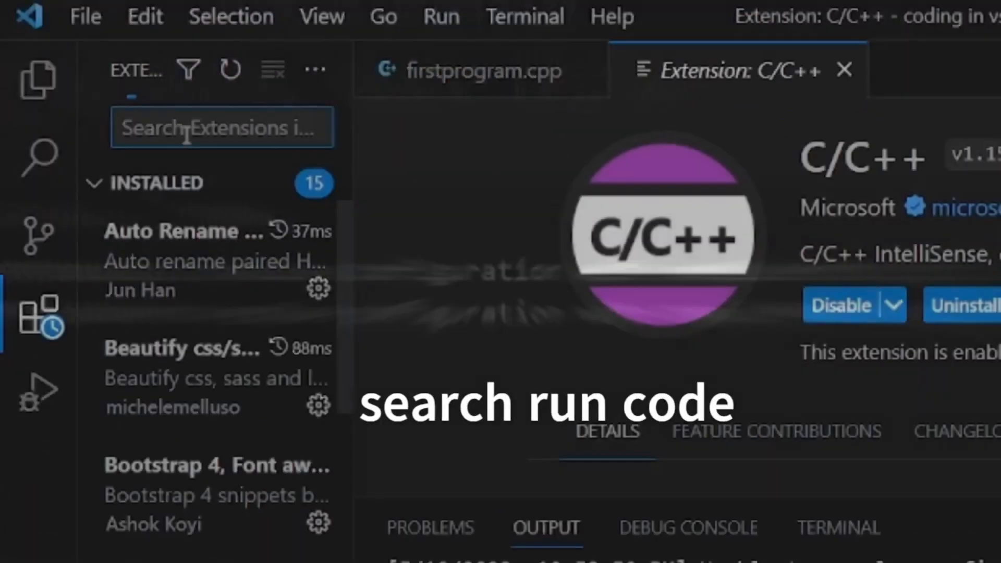
pyautogui.write('run co')
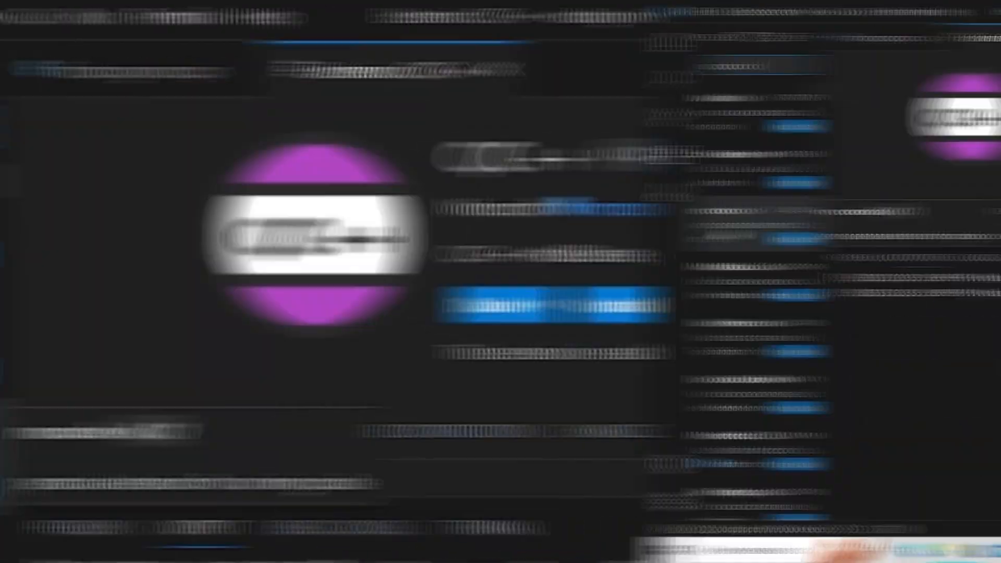
pyautogui.click(159, 477)
pyautogui.click(91, 170)
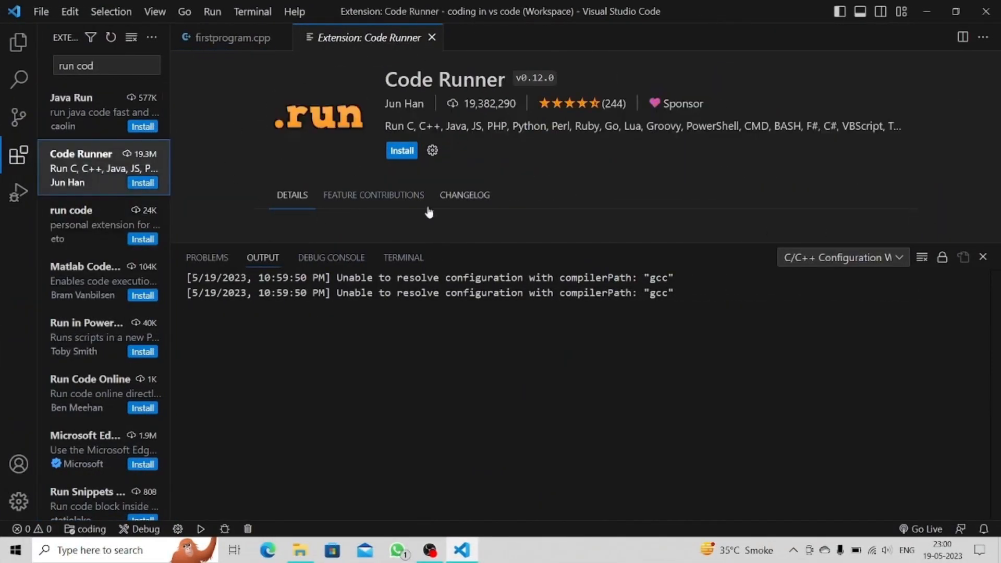
pyautogui.click(407, 150)
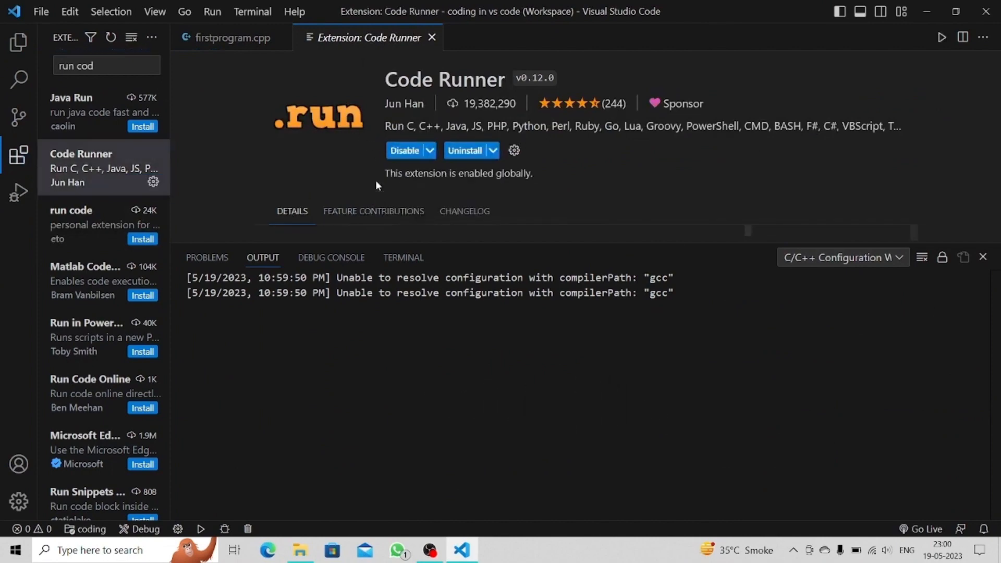
# Return to the file list of the coding workspace
pyautogui.click(23, 45)
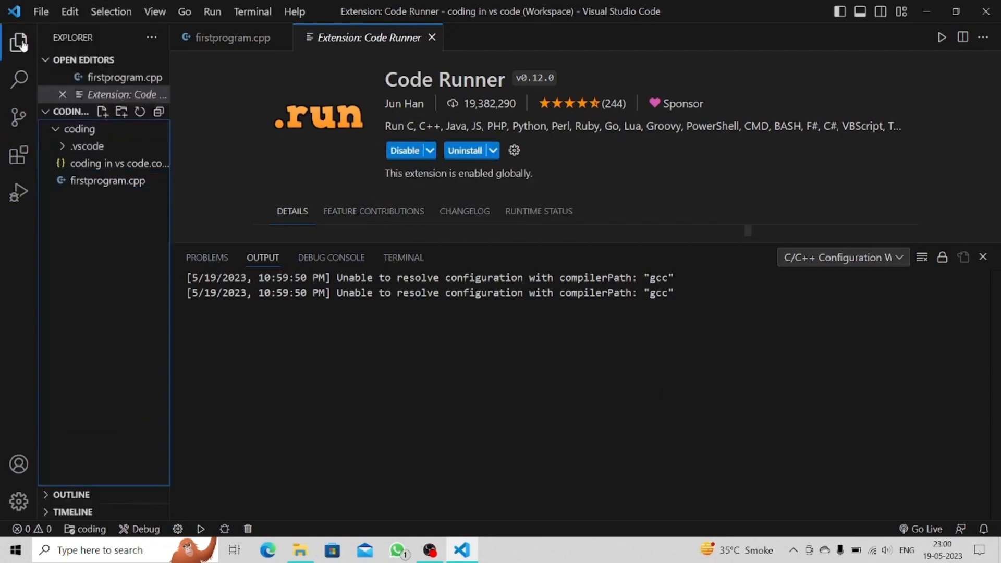
pyautogui.click(42, 10)
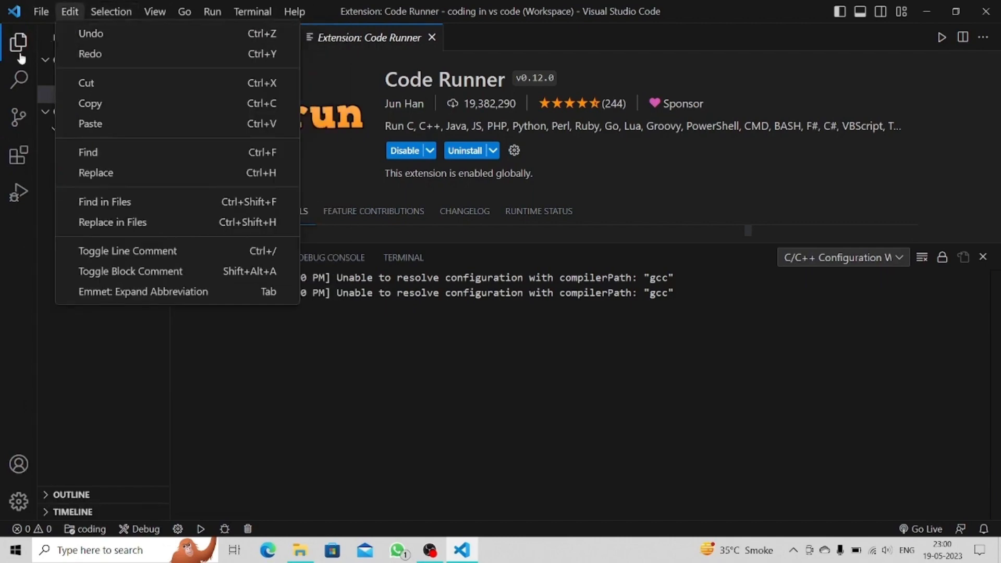